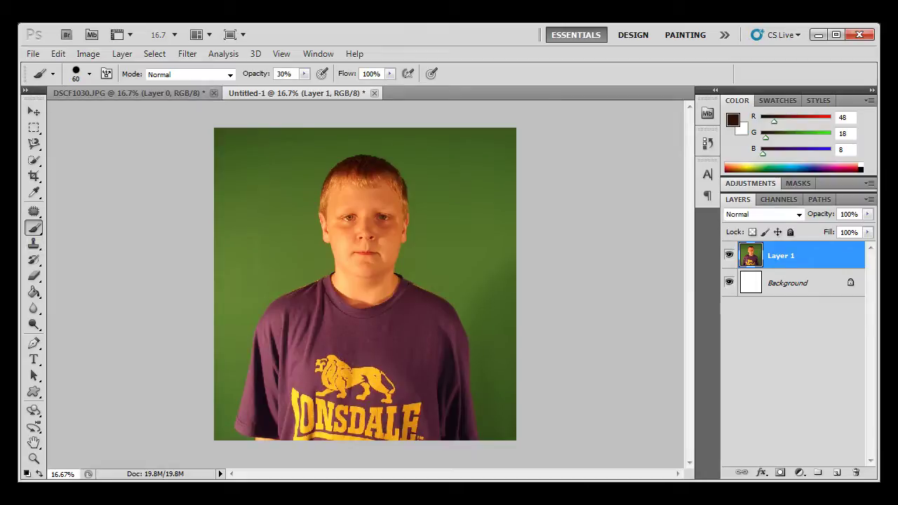
- Replace the existing selection in DSCF1030.JPG with a rectangular marquee of about 2100 × 2556 px tightly framing the boy down to the photo's lower edge
{"action": "left_click", "coordinate": [127, 93]}
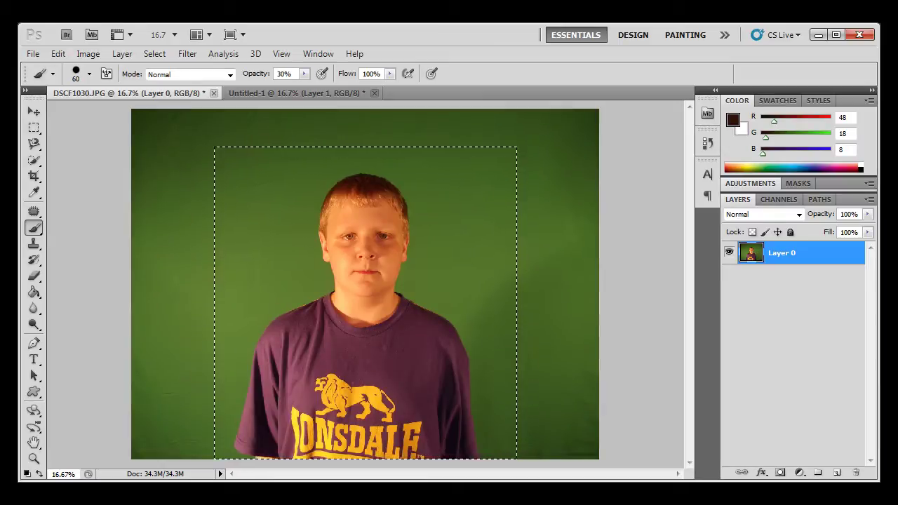
{"action": "left_click", "coordinate": [34, 126]}
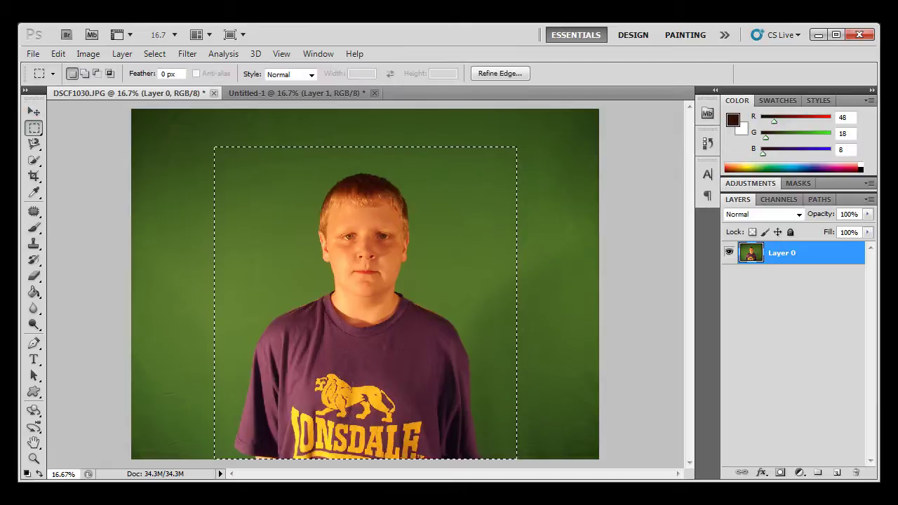
{"action": "key", "text": "v"}
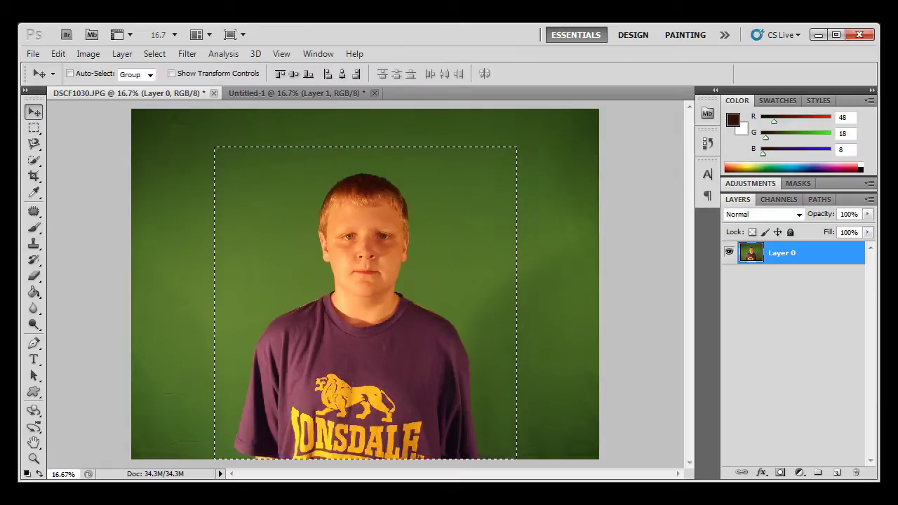
{"action": "key", "text": "ctrl+d"}
{"action": "key", "text": "m"}
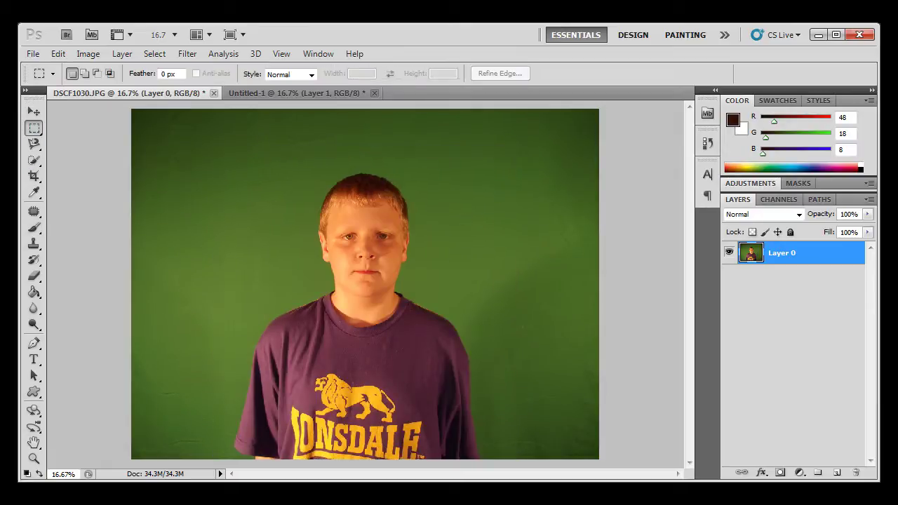
{"action": "left_click_drag", "start_coordinate": [247, 172], "coordinate": [481, 458]}
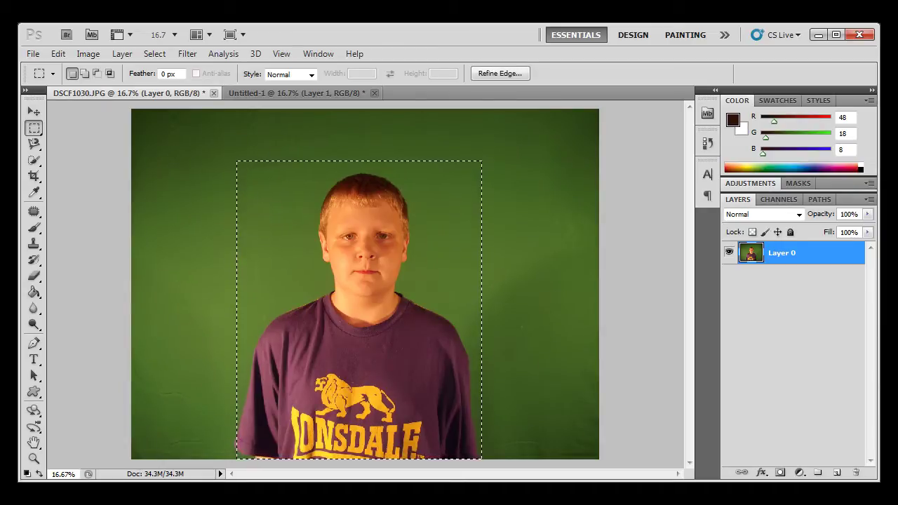
- Copy the selected area and paste it into a new 2100 × 2556 px RGB document using the Clipboard preset
{"action": "key", "text": "ctrl+n"}
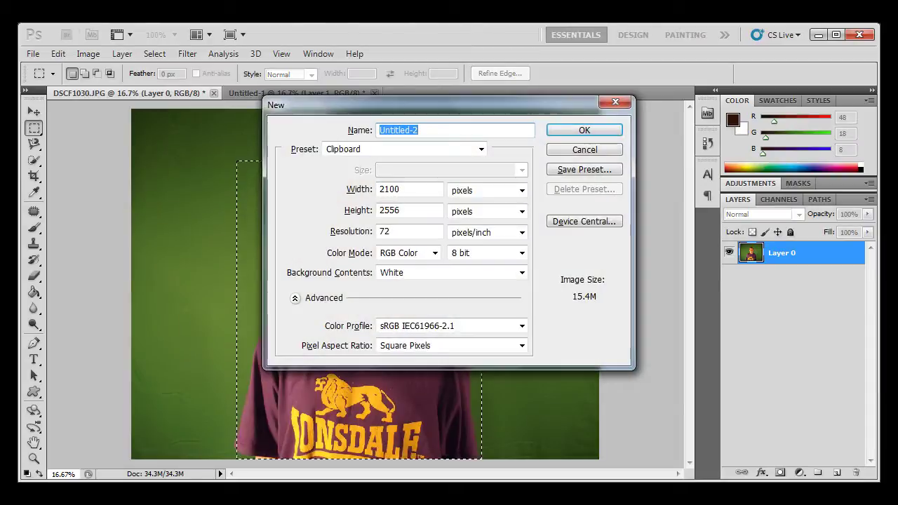
{"action": "key", "text": "Return"}
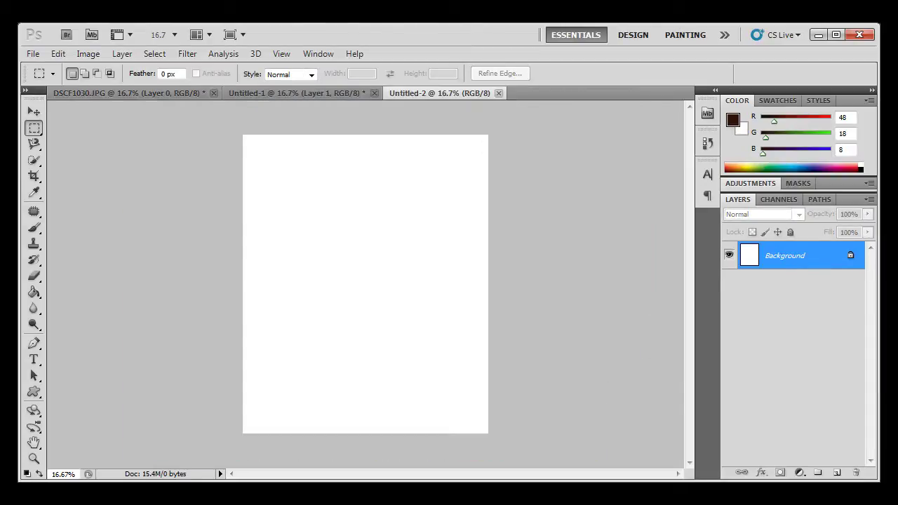
{"action": "key", "text": "ctrl+v"}
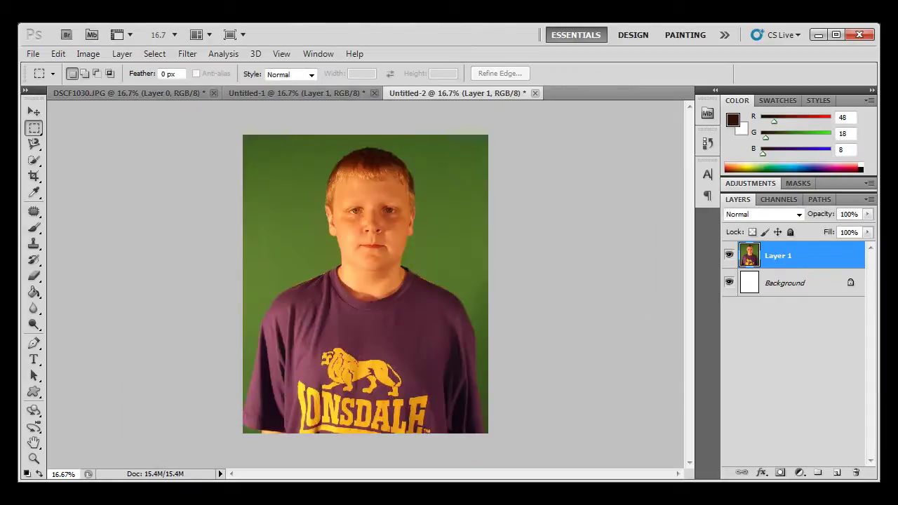
- Convert the white background into a regular layer and delete it, keeping only the pasted photo layer
{"action": "double_click", "coordinate": [784, 283]}
{"action": "key", "text": "Return"}
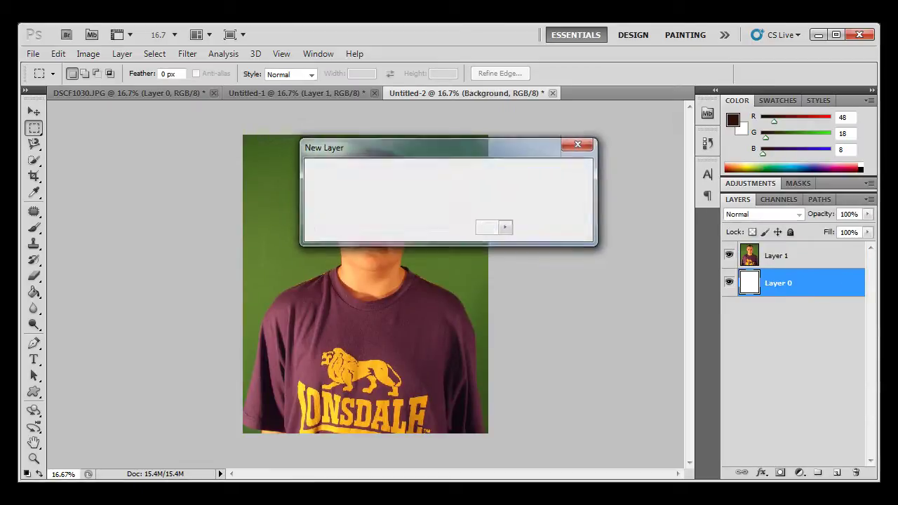
{"action": "key", "text": "Delete"}
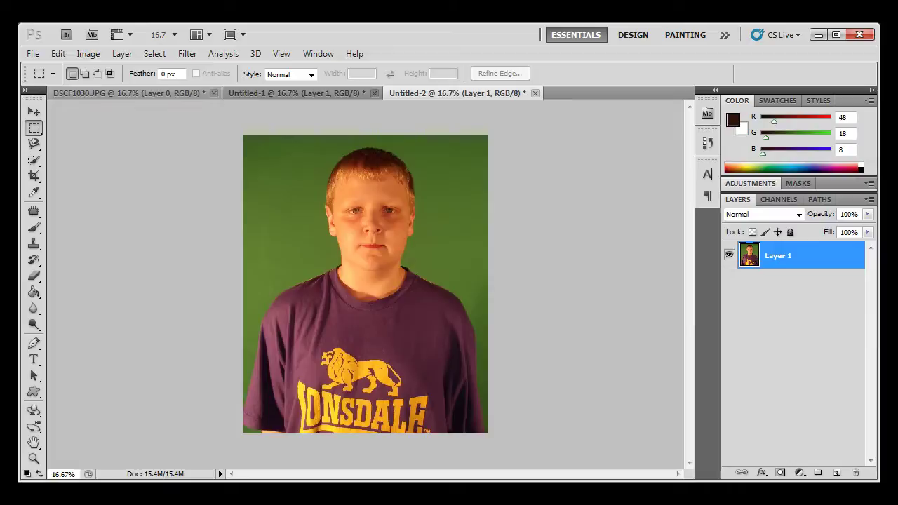
- Select the green backdrop with Color Range, sampling the darker green near the photo's upper-left corner at fuzziness 89, then delete it and deselect
{"action": "left_click", "coordinate": [155, 53]}
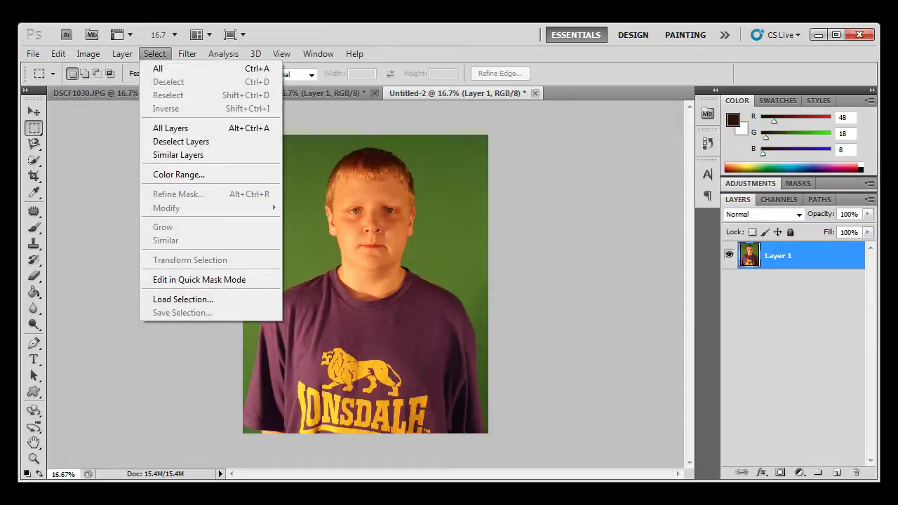
{"action": "left_click", "coordinate": [175, 174]}
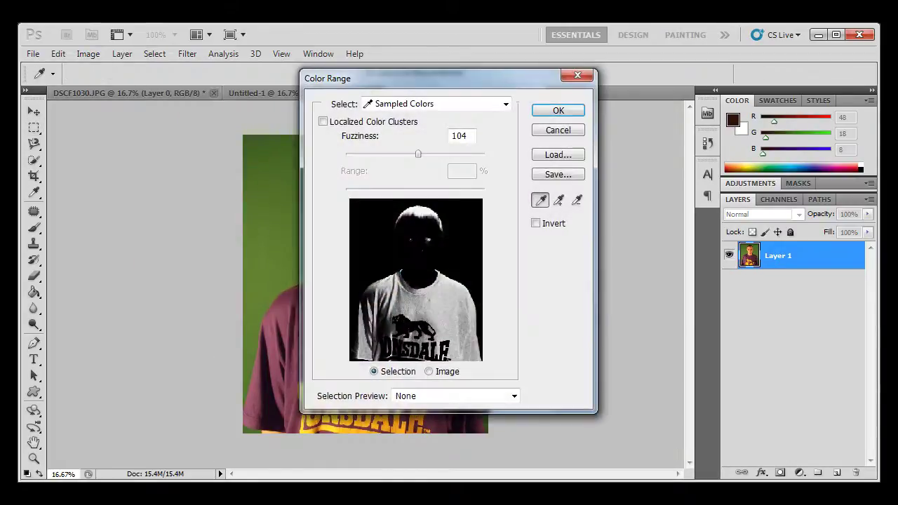
{"action": "left_click_drag", "start_coordinate": [420, 78], "coordinate": [638, 99]}
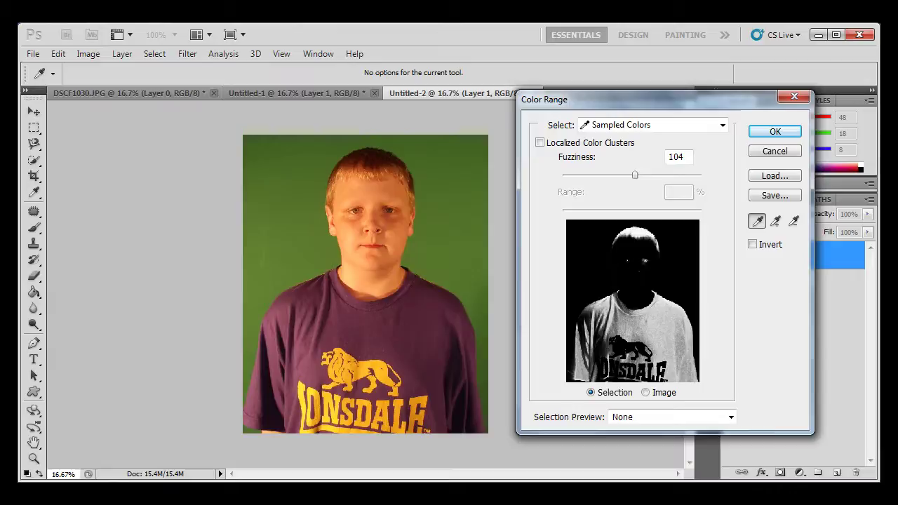
{"action": "left_click", "coordinate": [443, 208]}
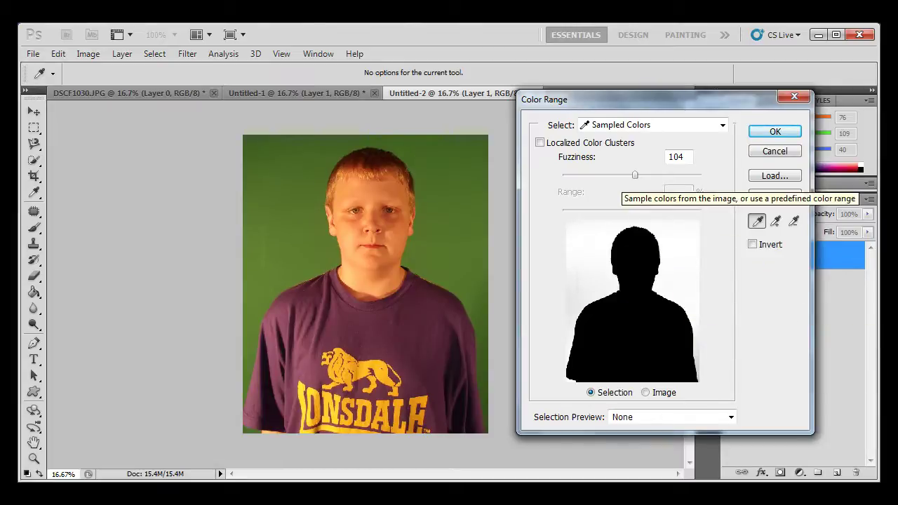
{"action": "mouse_move", "coordinate": [634, 174]}
{"action": "left_mouse_down"}
{"action": "mouse_move", "coordinate": [611, 175]}
{"action": "mouse_move", "coordinate": [653, 174]}
{"action": "mouse_move", "coordinate": [645, 175]}
{"action": "left_mouse_up"}
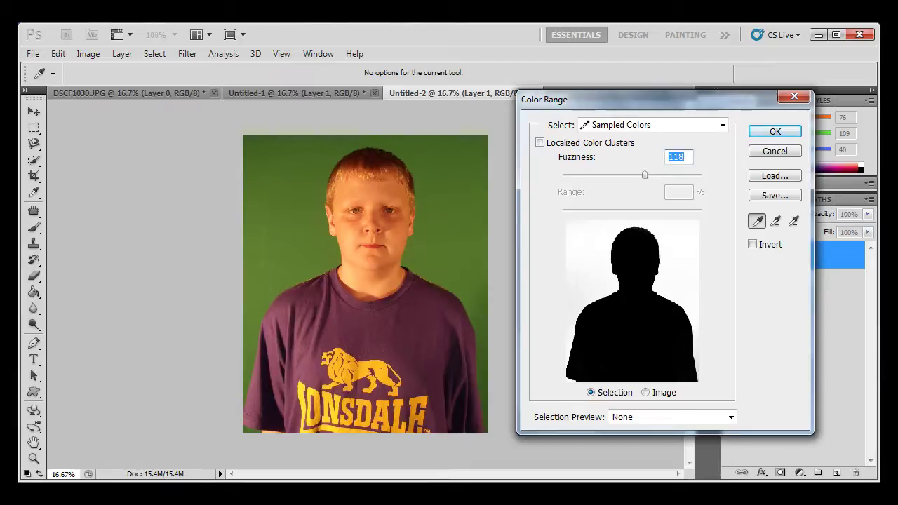
{"action": "left_click_drag", "start_coordinate": [634, 100], "coordinate": [541, 110]}
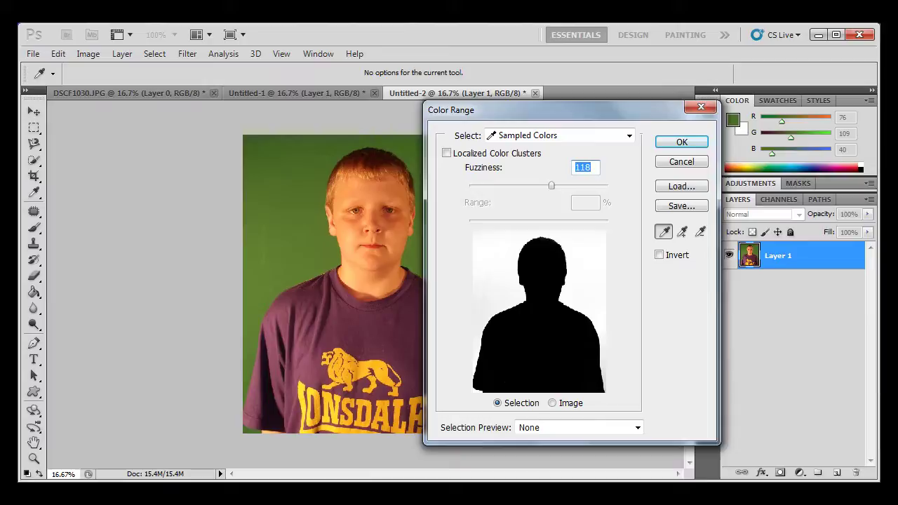
{"action": "left_click", "coordinate": [274, 261]}
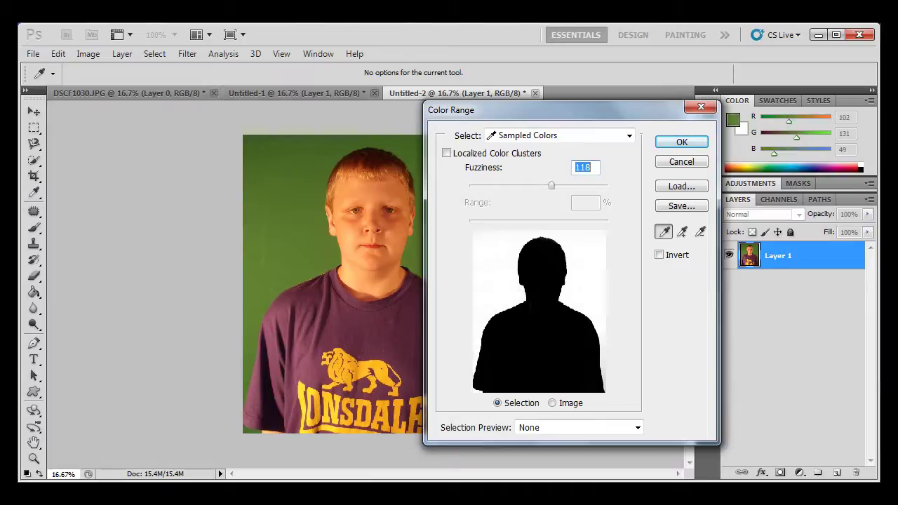
{"action": "left_click", "coordinate": [270, 158]}
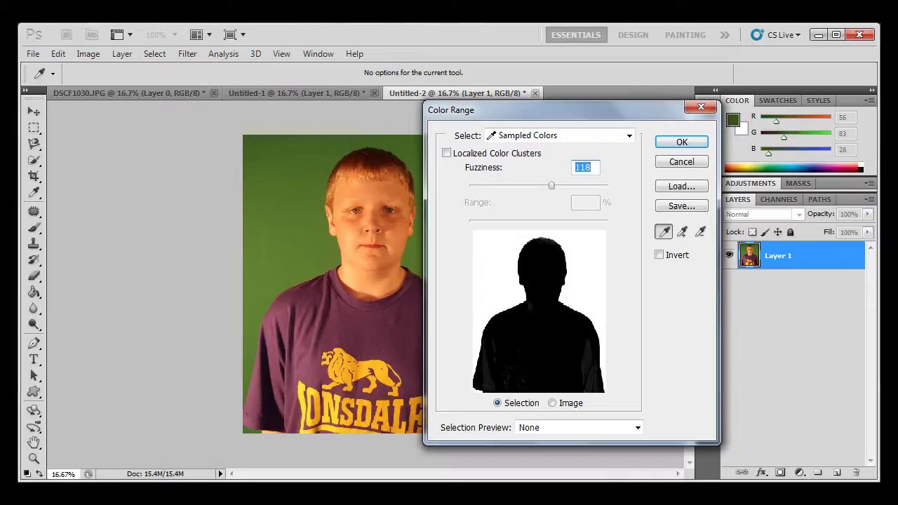
{"action": "left_click_drag", "start_coordinate": [552, 186], "coordinate": [531, 186]}
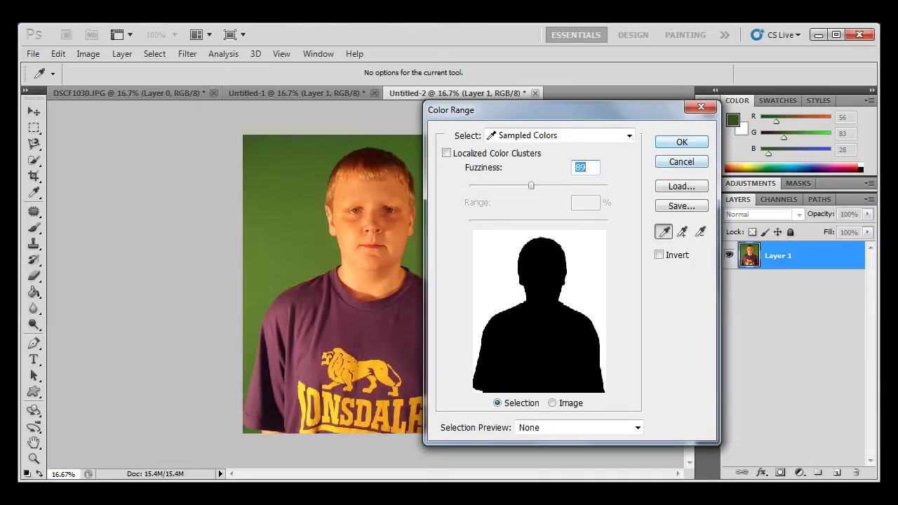
{"action": "key", "text": "Return"}
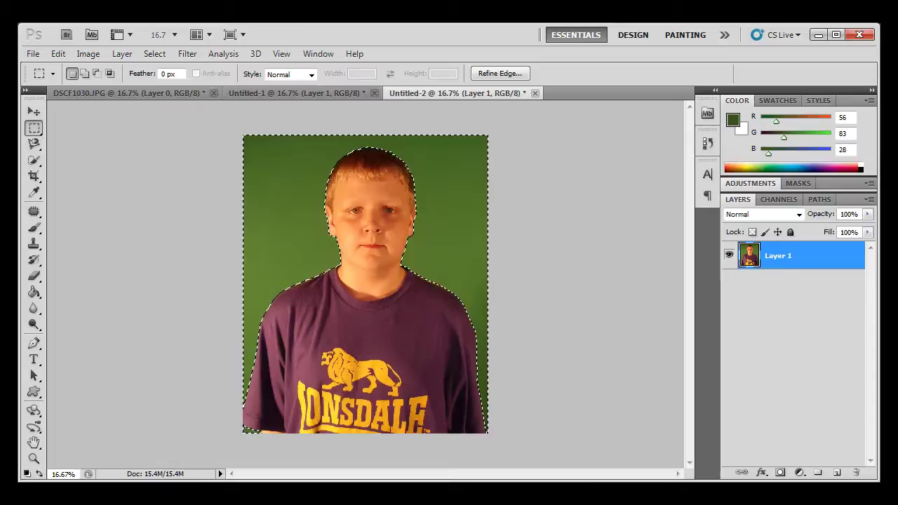
{"action": "key", "text": "Delete"}
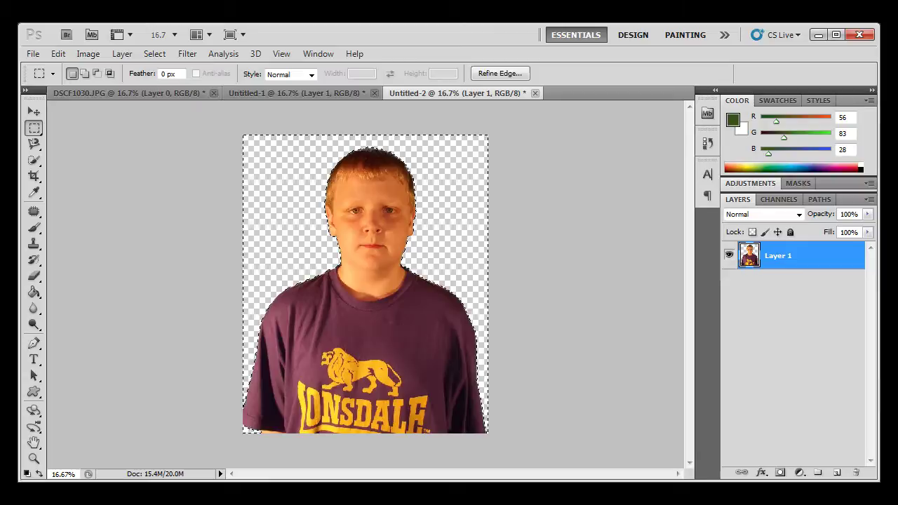
{"action": "key", "text": "ctrl+d"}
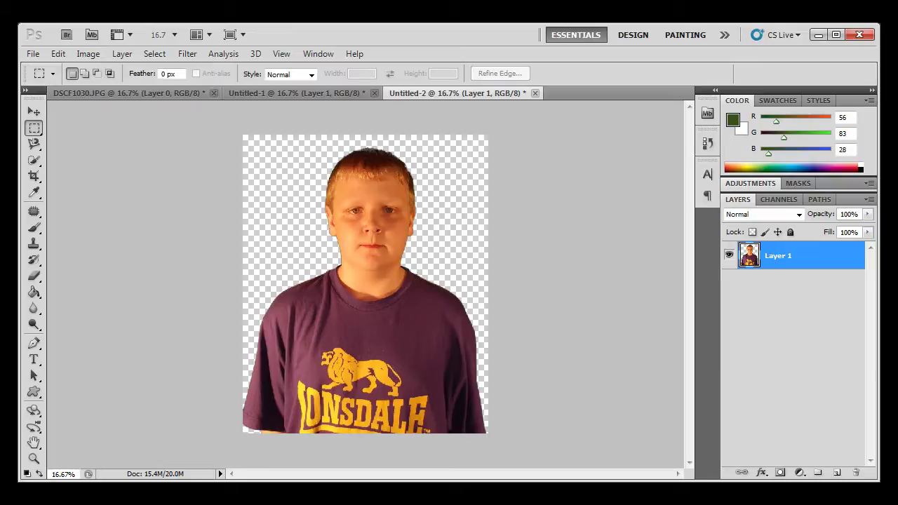
- Inspect the cut-out's edges up close around the collar, shoulder and sleeve
{"action": "key", "text": "ctrl+plus"}
{"action": "key", "text": "ctrl+plus"}
{"action": "key", "text": "ctrl+plus"}
{"action": "key", "text": "ctrl+plus"}
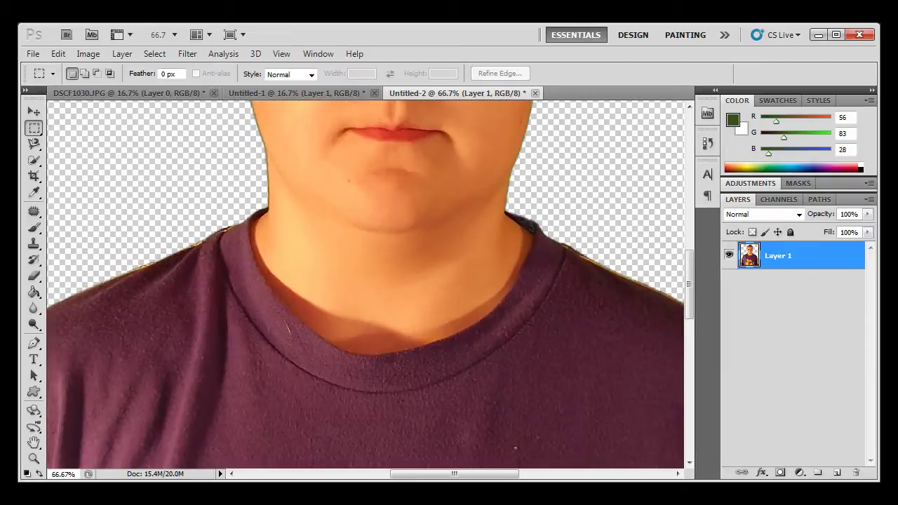
{"action": "left_click_drag", "start_coordinate": [455, 474], "coordinate": [364, 474]}
{"action": "scroll", "coordinate": [365, 284], "scroll_direction": "down", "scroll_amount": 2}
{"action": "scroll", "coordinate": [501, 284], "scroll_direction": "down", "scroll_amount": 10}
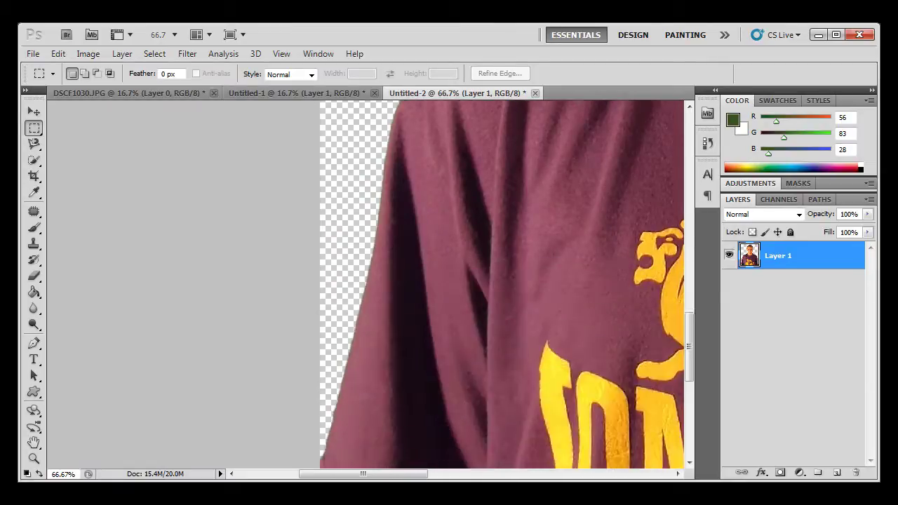
{"action": "scroll", "coordinate": [501, 281], "scroll_direction": "down", "scroll_amount": 1}
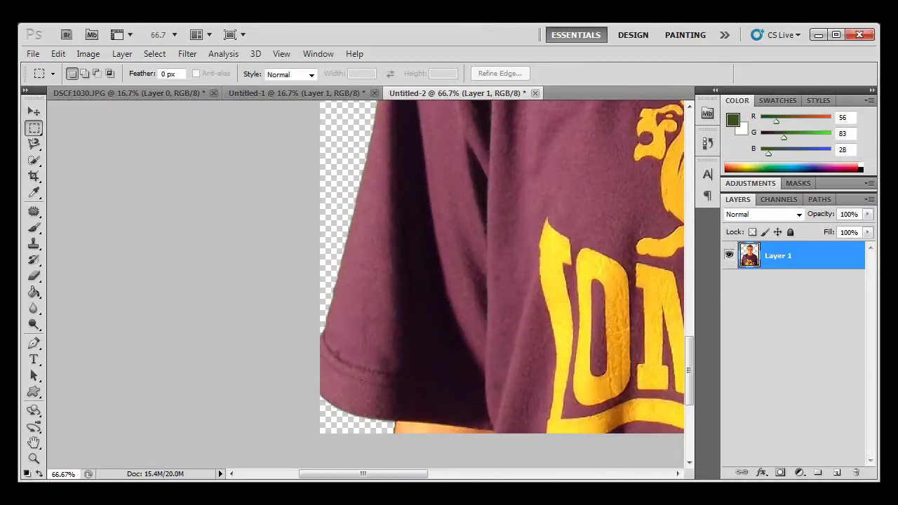
{"action": "scroll", "coordinate": [501, 285], "scroll_direction": "up", "scroll_amount": 10}
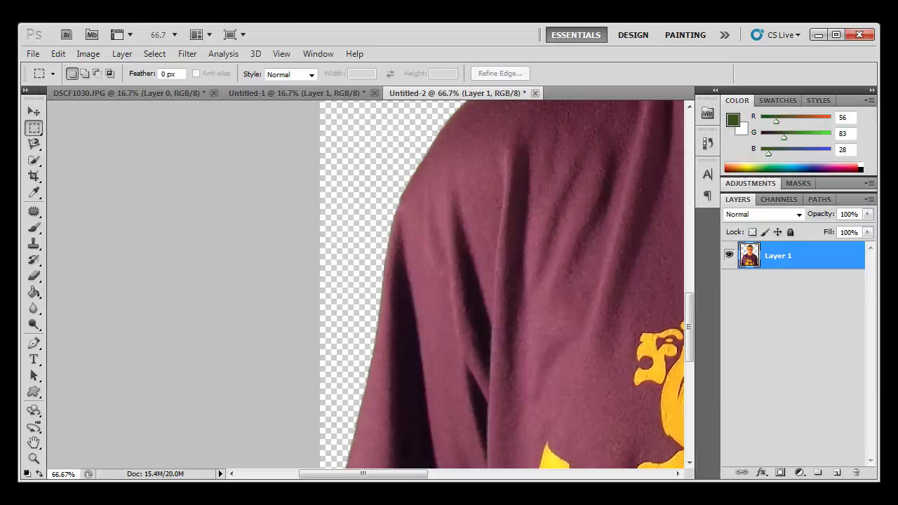
- Sample the brownish fringe colour (RGB 139, 113, 86) along the sleeve's outer edge with the Eyedropper tool
{"action": "key", "text": "ctrl+plus"}
{"action": "key", "text": "ctrl+plus"}
{"action": "key", "text": "ctrl+plus"}
{"action": "key", "text": "ctrl+plus"}
{"action": "key", "text": "ctrl+plus"}
{"action": "key", "text": "ctrl+plus"}
{"action": "key", "text": "ctrl+plus"}
{"action": "key", "text": "ctrl+plus"}
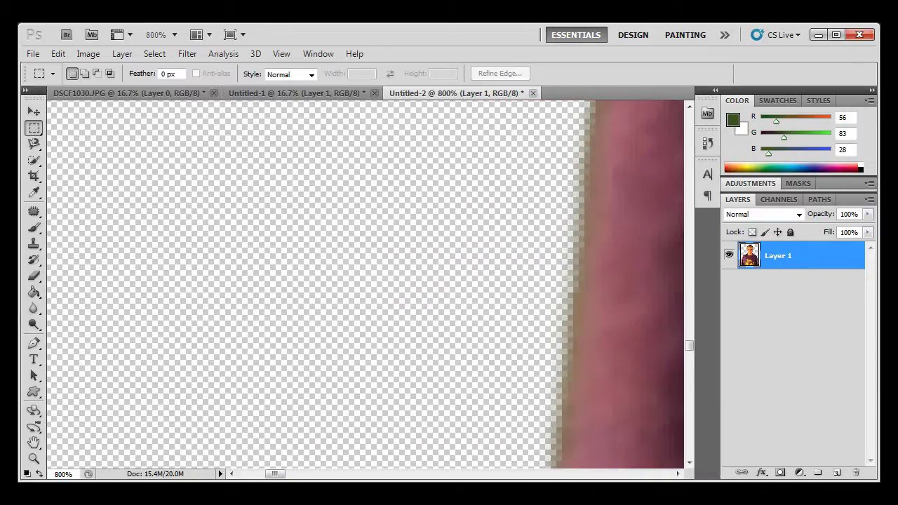
{"action": "left_click", "coordinate": [34, 191]}
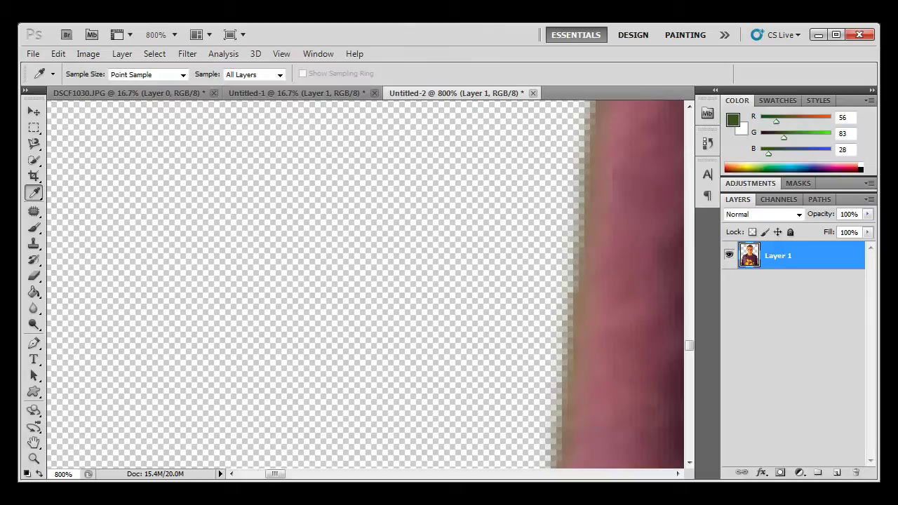
{"action": "right_click", "coordinate": [34, 193]}
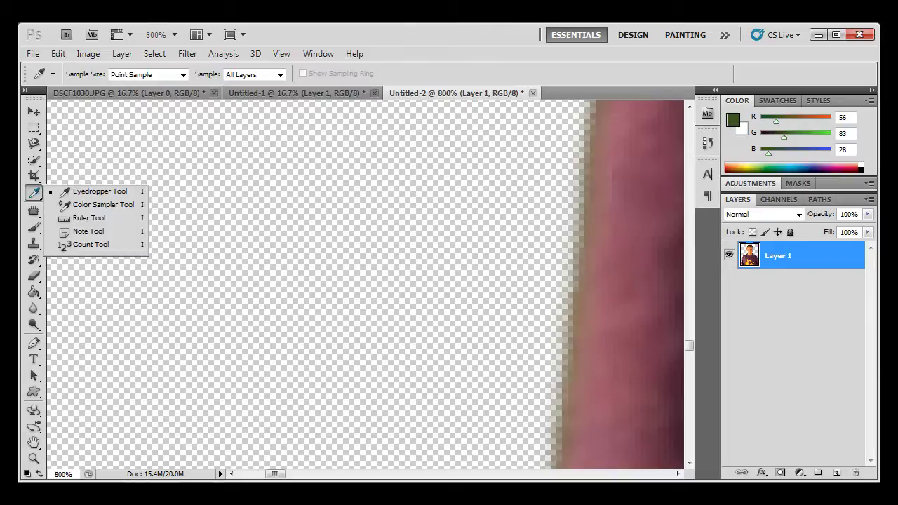
{"action": "left_click", "coordinate": [33, 193]}
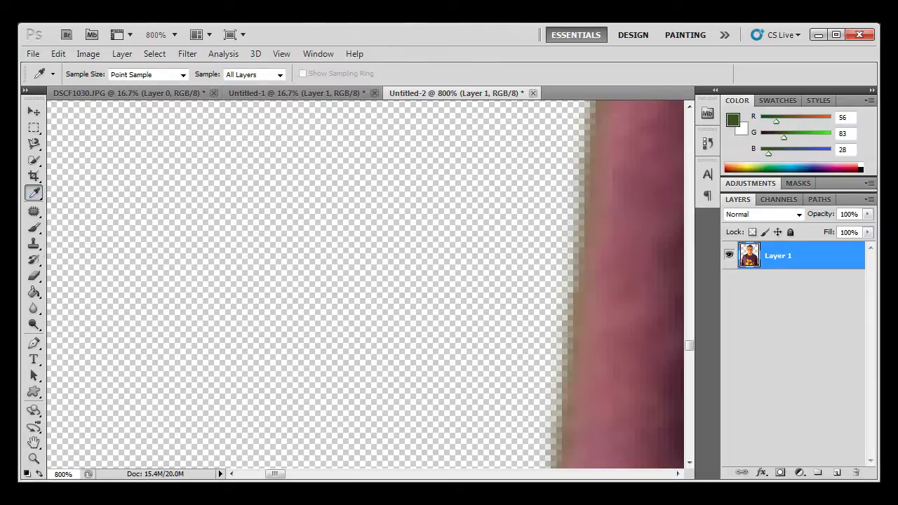
{"action": "left_click", "coordinate": [577, 306]}
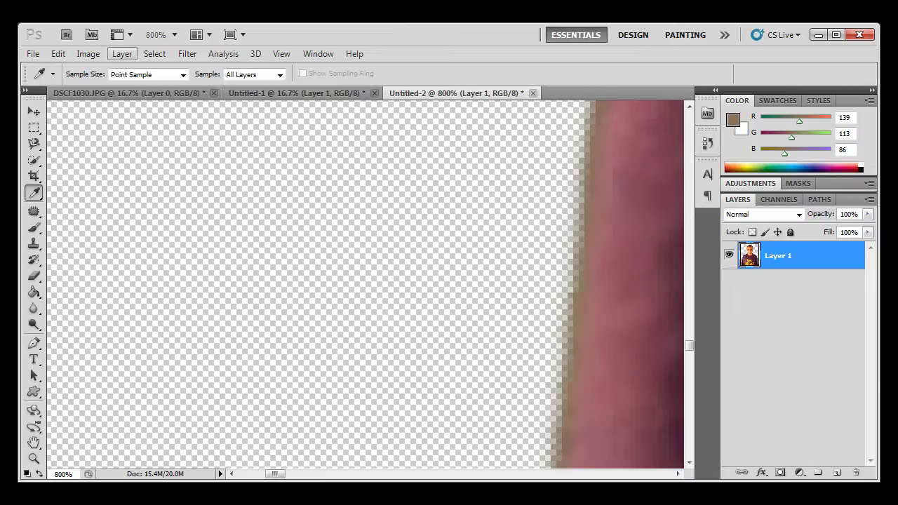
- Select the sampled fringe colour with Color Range, lowering the fuzziness to below 49, and delete it from the shirt's edge
{"action": "left_click", "coordinate": [155, 54]}
{"action": "left_click", "coordinate": [179, 174]}
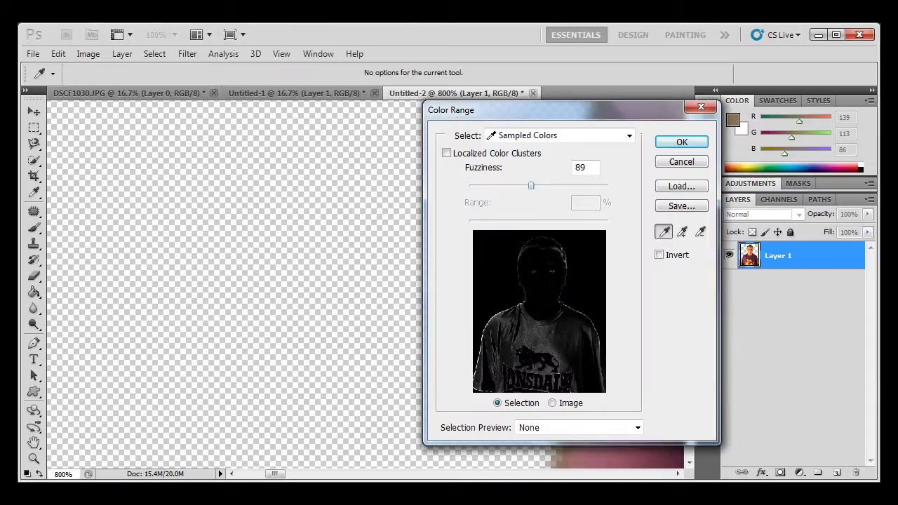
{"action": "left_click_drag", "start_coordinate": [531, 186], "coordinate": [504, 185]}
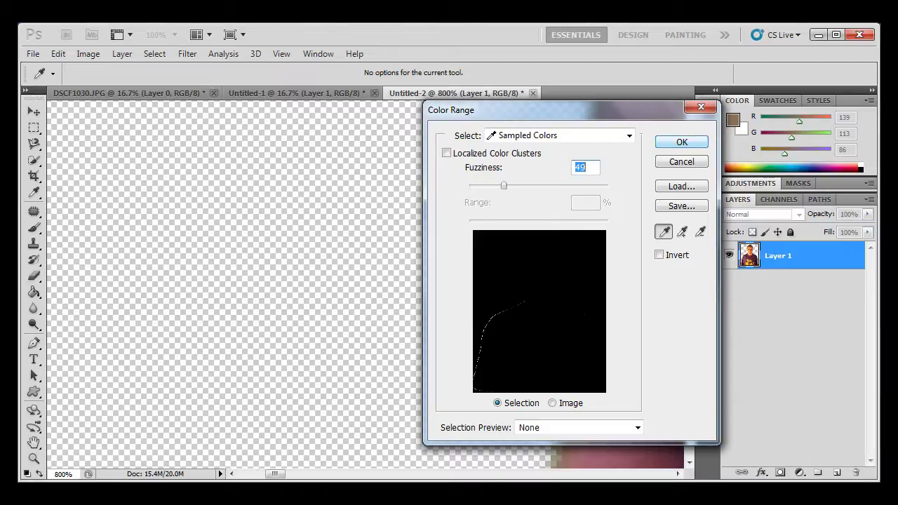
{"action": "left_click_drag", "start_coordinate": [503, 185], "coordinate": [496, 185]}
{"action": "key", "text": "Return"}
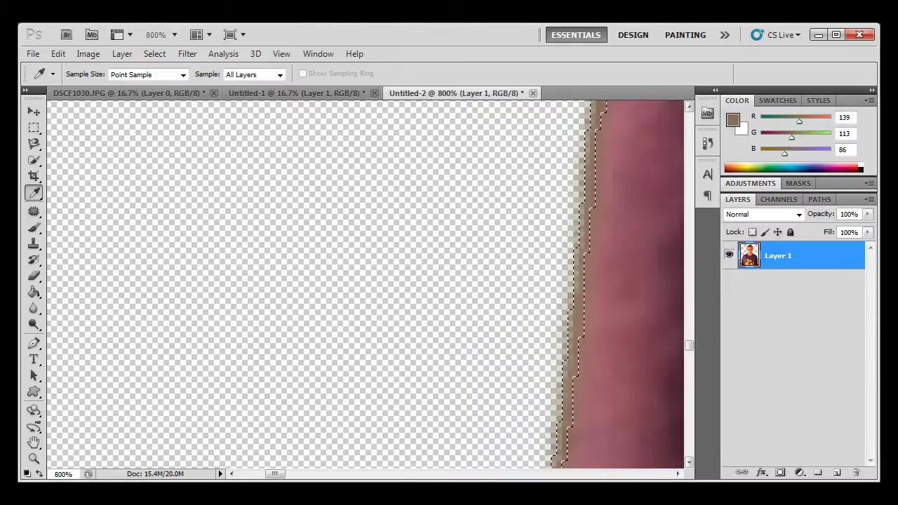
{"action": "key", "text": "Delete"}
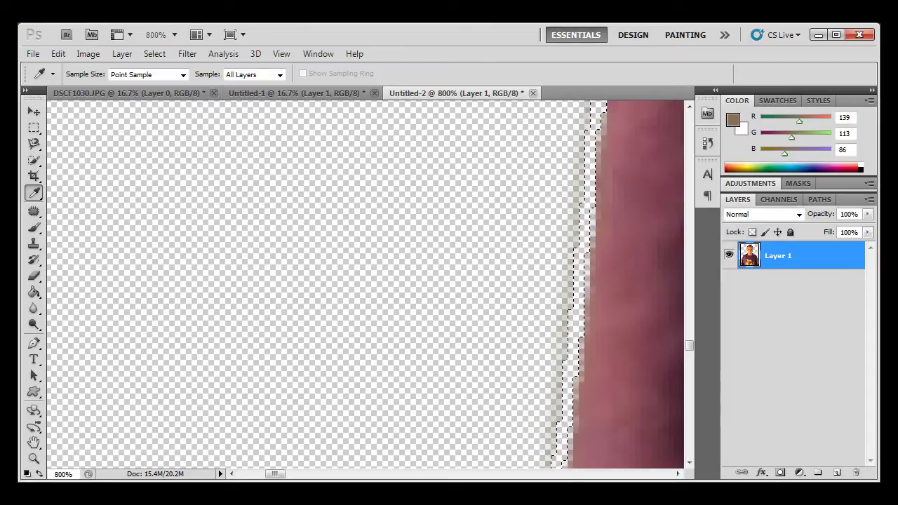
- Clear the fringe selection and bring the whole cut-out into view at 16.67%
{"action": "key", "text": "ctrl+minus"}
{"action": "key", "text": "ctrl+minus"}
{"action": "key", "text": "ctrl+minus"}
{"action": "key", "text": "ctrl+minus"}
{"action": "key", "text": "ctrl+minus"}
{"action": "key", "text": "ctrl+minus"}
{"action": "key", "text": "ctrl+minus"}
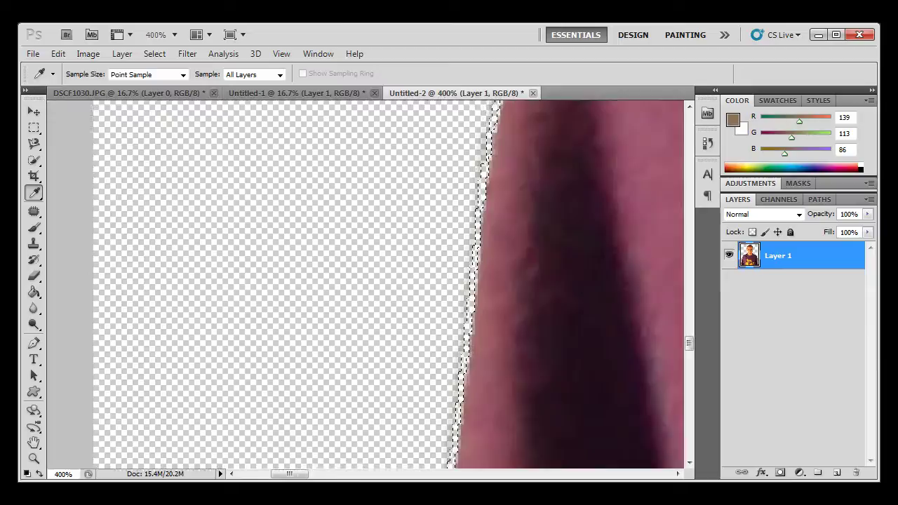
{"action": "key", "text": "ctrl+minus"}
{"action": "key", "text": "ctrl+minus"}
{"action": "key", "text": "ctrl+minus"}
{"action": "key", "text": "ctrl+minus"}
{"action": "key", "text": "ctrl+minus"}
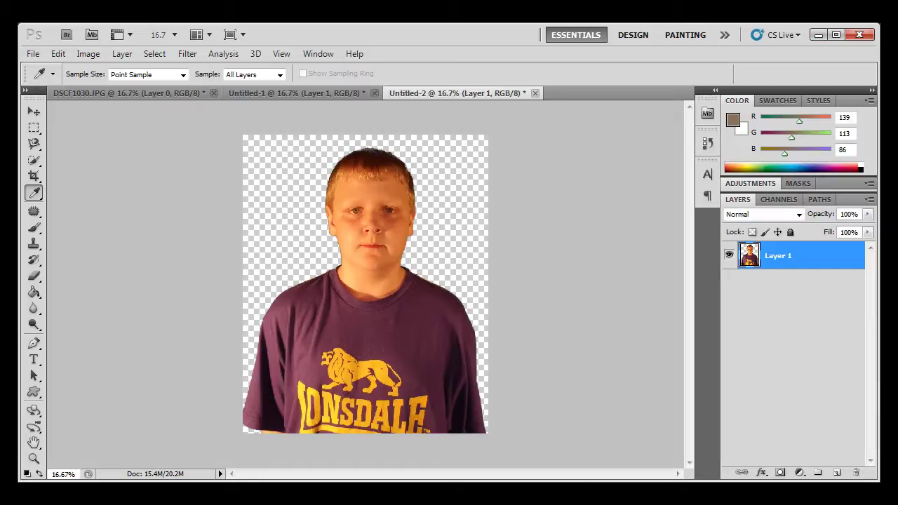
- Switch to the Chrome browser, load google.com in a new tab and go to its image search
{"action": "right_click", "coordinate": [164, 494]}
{"action": "left_click", "coordinate": [162, 461]}
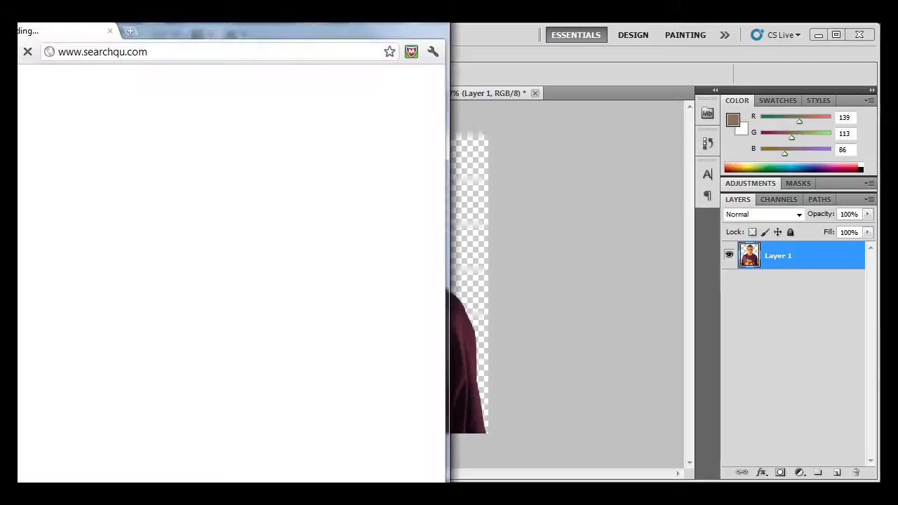
{"action": "key", "text": "ctrl+t"}
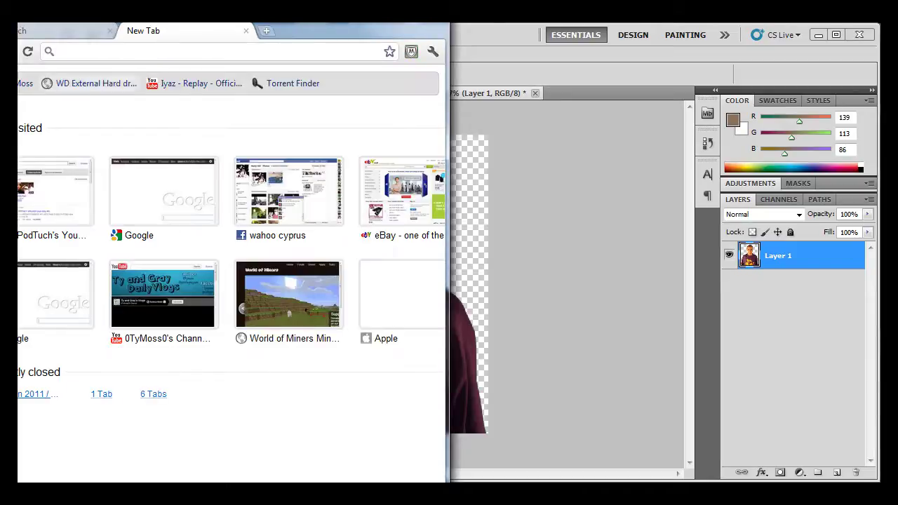
{"action": "type", "text": "google.com"}
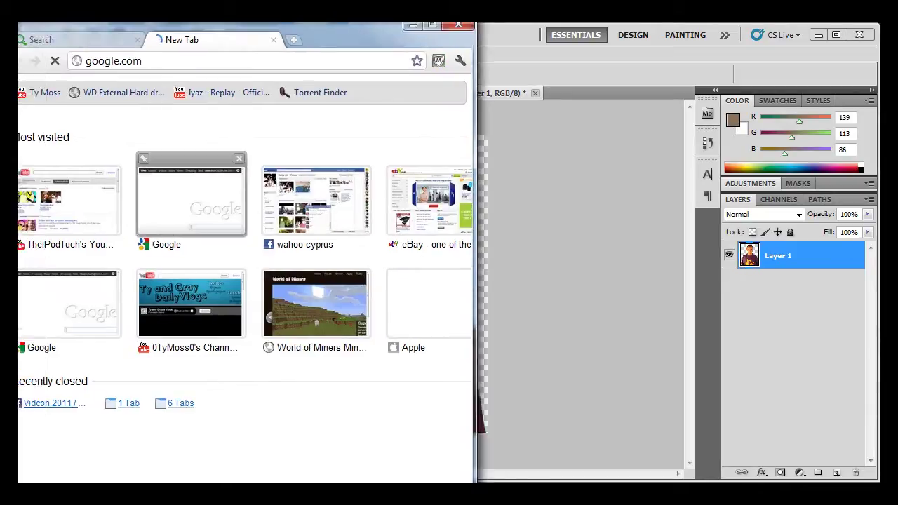
{"action": "key", "text": "Return"}
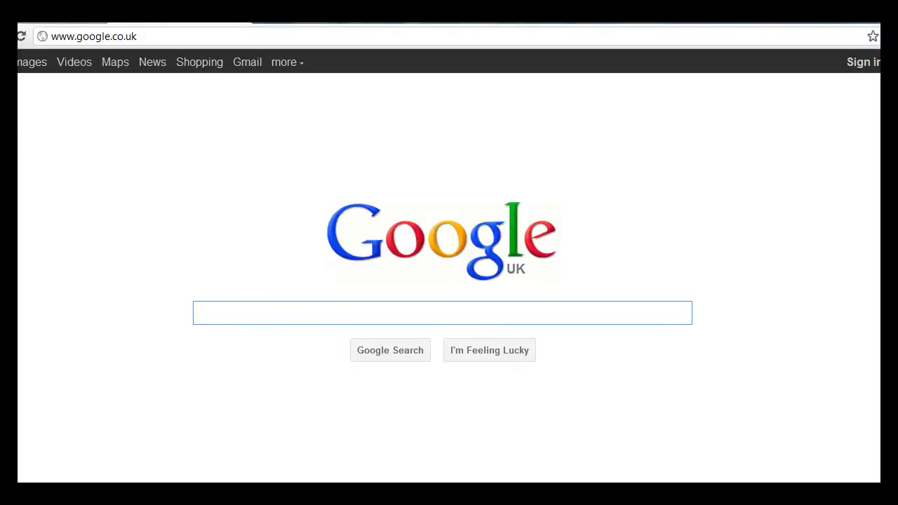
{"action": "left_click", "coordinate": [32, 62]}
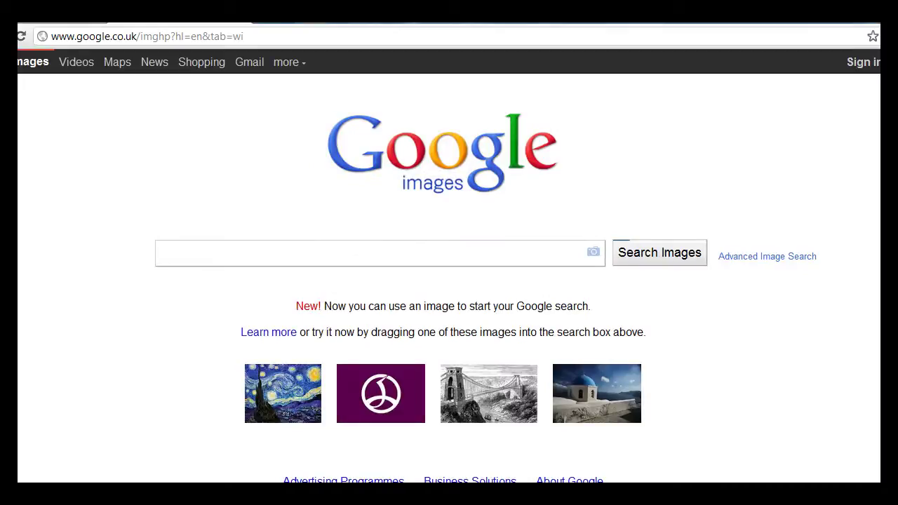
- Search Google Images for "cool backgrounds"
{"action": "type", "text": "cool"}
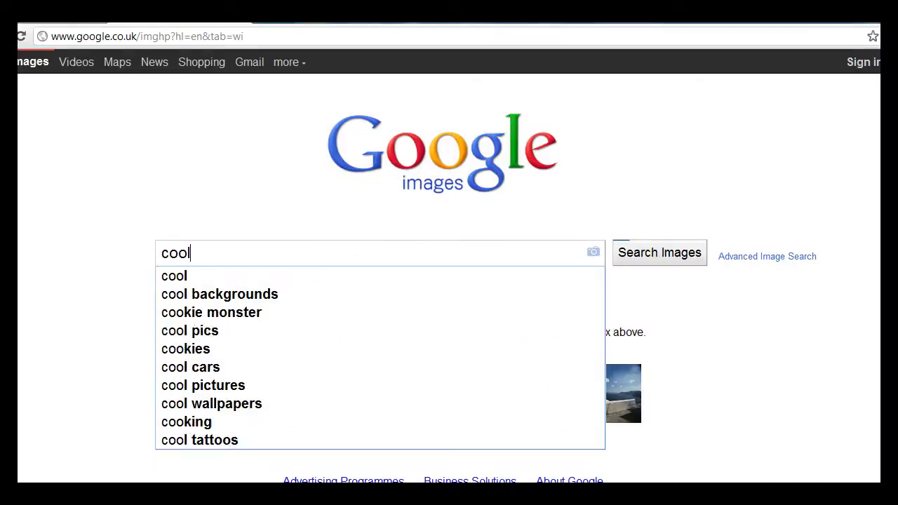
{"action": "type", "text": " backgrounds"}
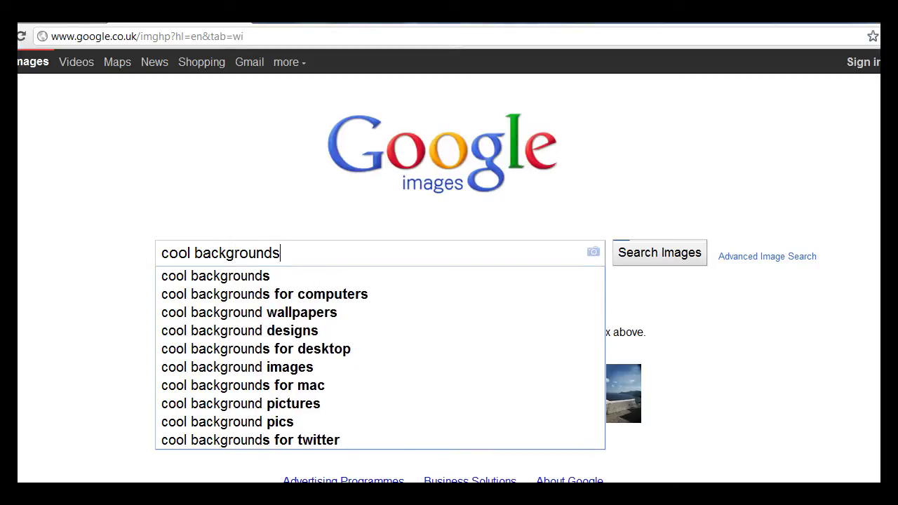
{"action": "key", "text": "Return"}
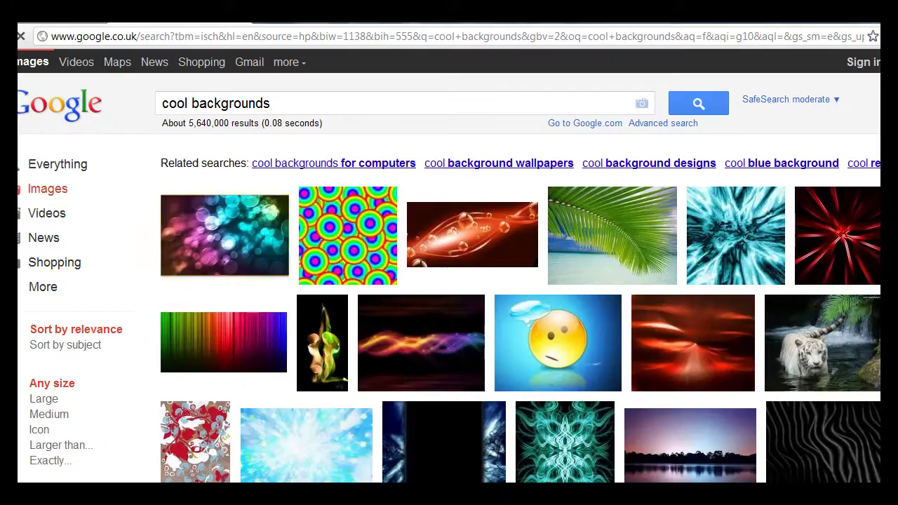
- Open the pink-and-cyan bokeh image, the first search result, and copy the image
{"action": "left_click", "coordinate": [225, 237]}
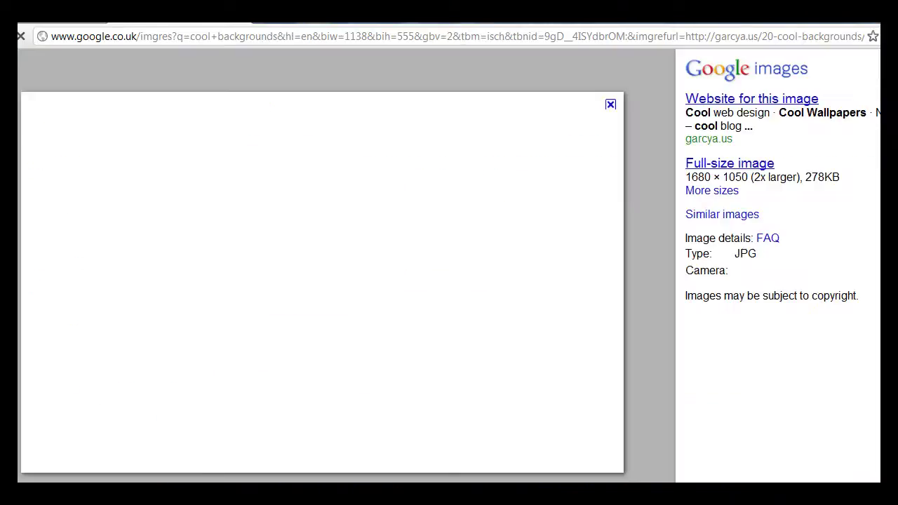
{"action": "right_click", "coordinate": [210, 237]}
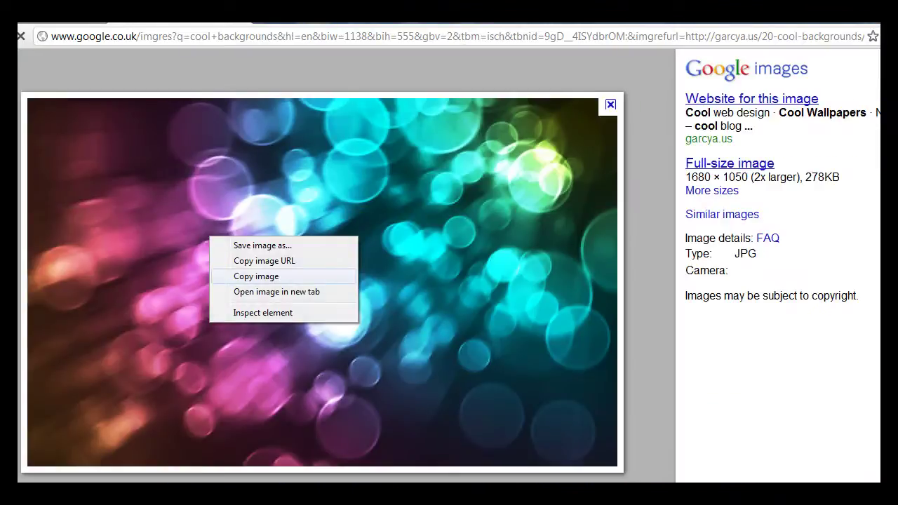
{"action": "left_click", "coordinate": [263, 261]}
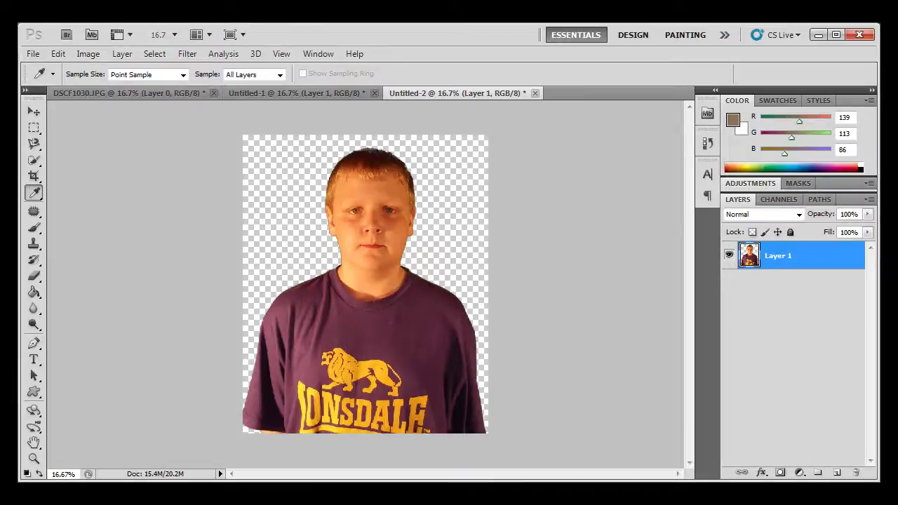
- Switch to Photoshop, paste the bokeh image into Untitled-2 and place its layer beneath the boy's layer
{"action": "key", "text": "ctrl+v"}
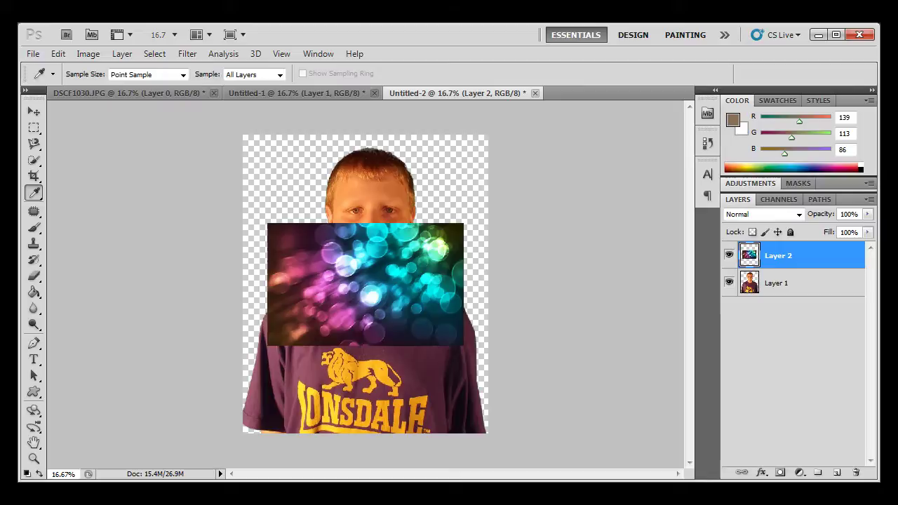
{"action": "left_click_drag", "start_coordinate": [777, 255], "coordinate": [777, 294]}
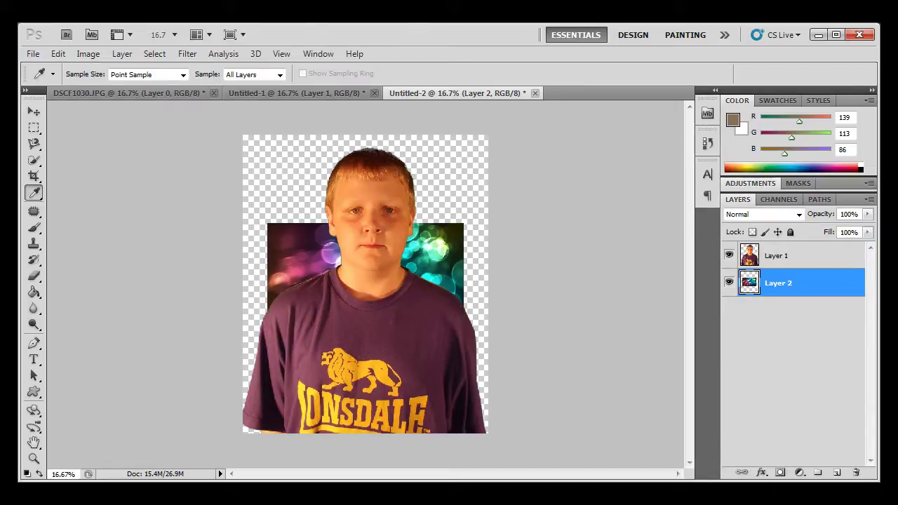
{"action": "double_click", "coordinate": [814, 283]}
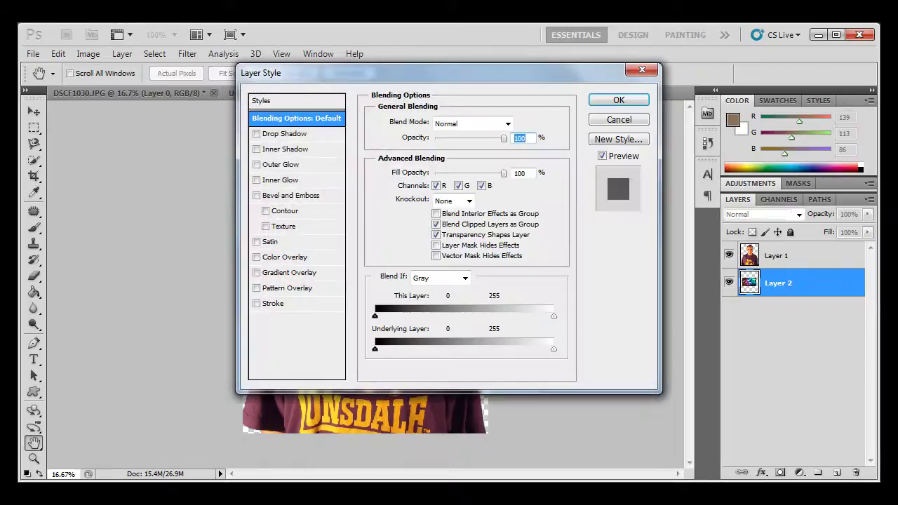
{"action": "left_click", "coordinate": [619, 119]}
{"action": "key", "text": "Escape"}
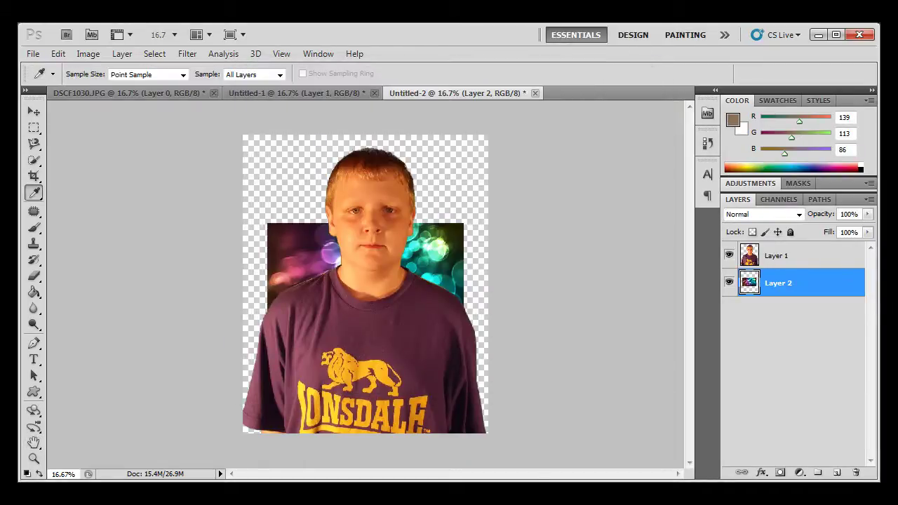
- Scale the bokeh layer proportionally to about 262% with Free Transform and reposition it to cover the whole canvas behind the boy
{"action": "key", "text": "ctrl+t"}
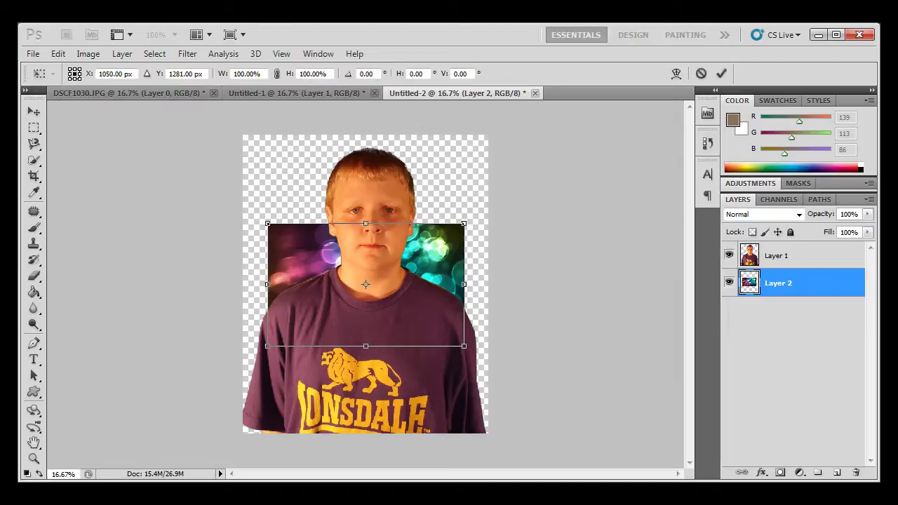
{"action": "left_click_drag", "start_coordinate": [463, 223], "coordinate": [782, 23]}
{"action": "left_click_drag", "start_coordinate": [524, 185], "coordinate": [411, 278]}
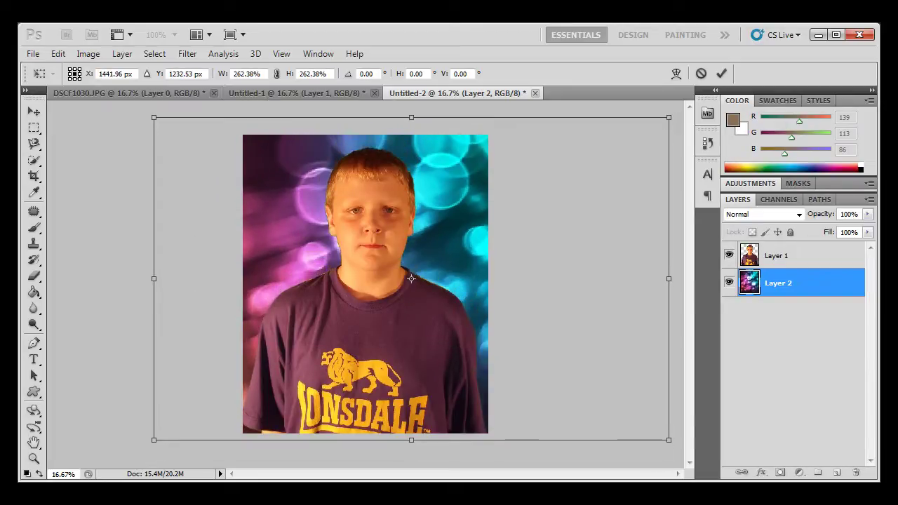
{"action": "key", "text": "Return"}
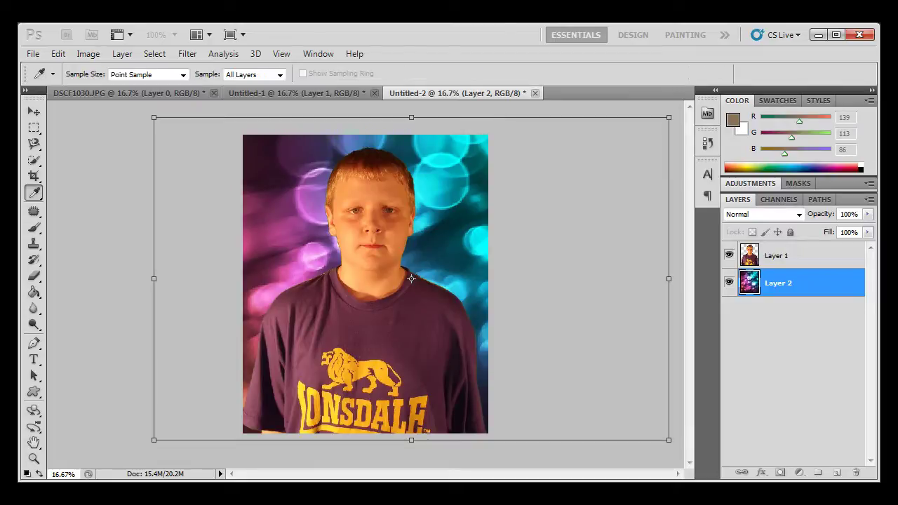